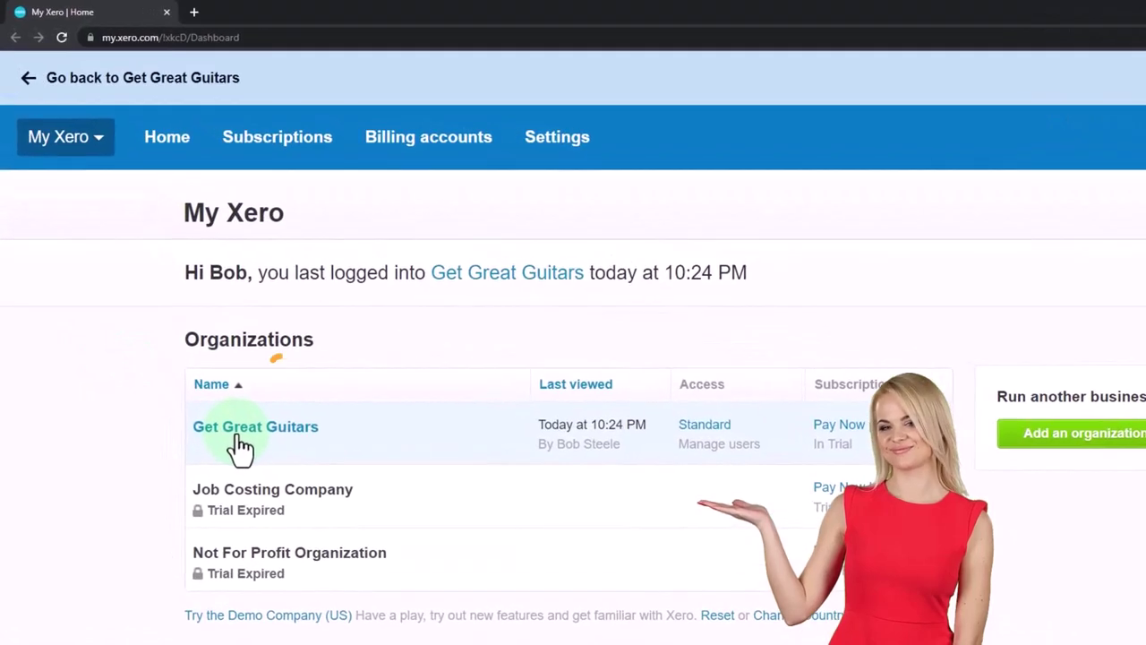
- Open the Get Great Guitars organisation from the My Xero organisations list
left_click(240, 438)
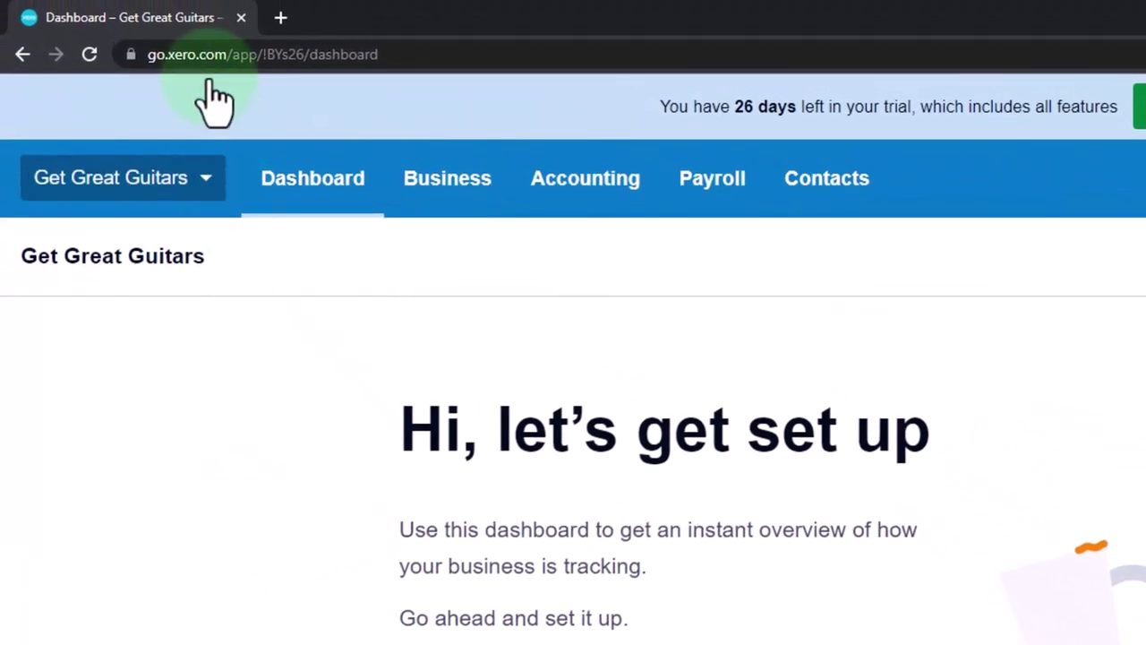
- Duplicate the Get Great Guitars dashboard tab twice, giving three dashboard tabs
right_click(200, 36)
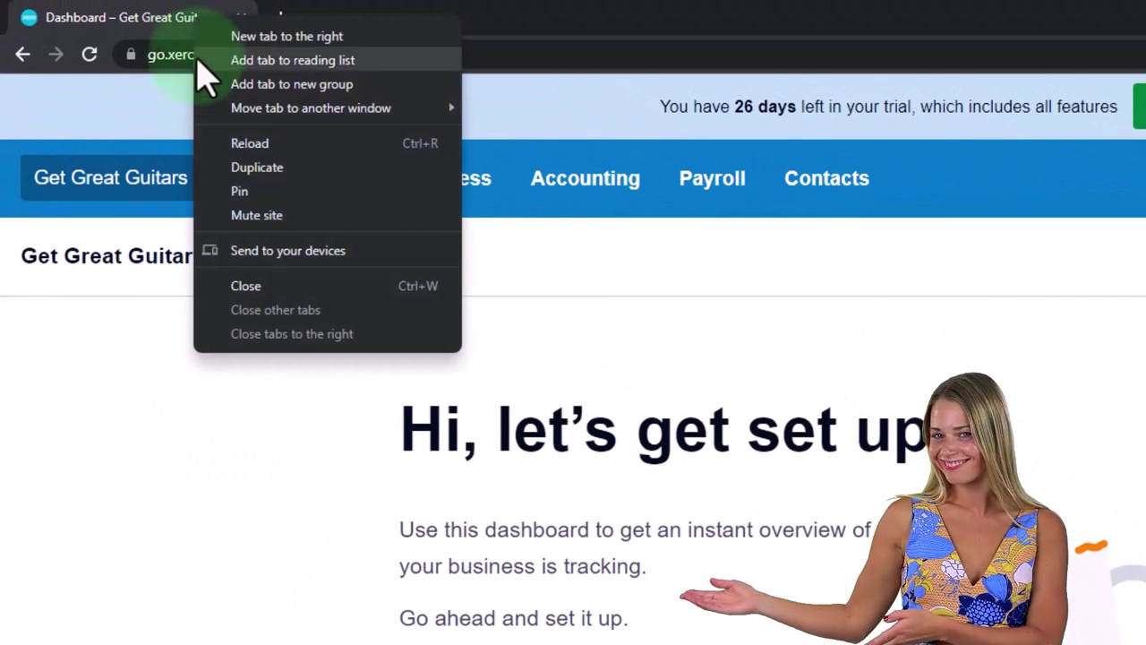
left_click(284, 170)
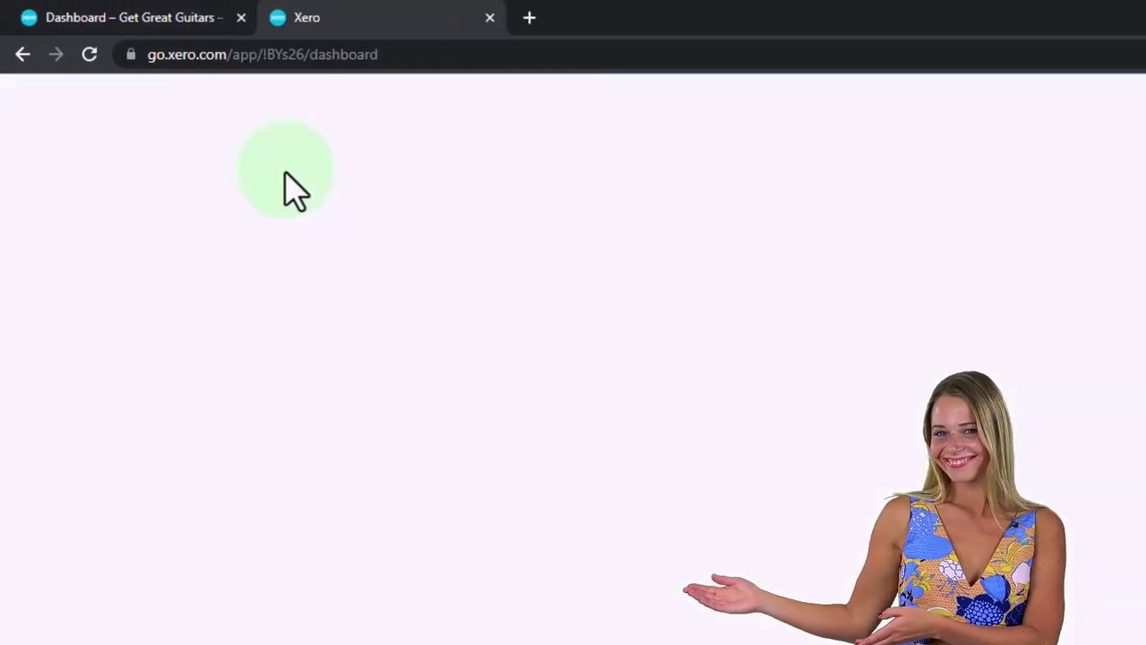
right_click(400, 24)
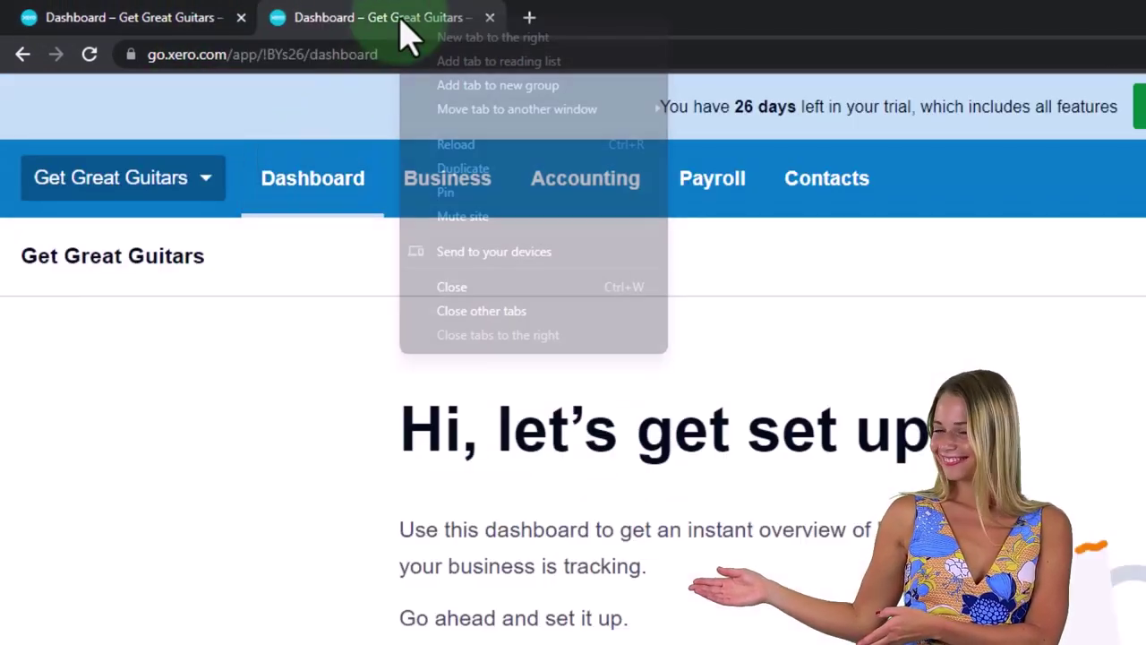
left_click(491, 176)
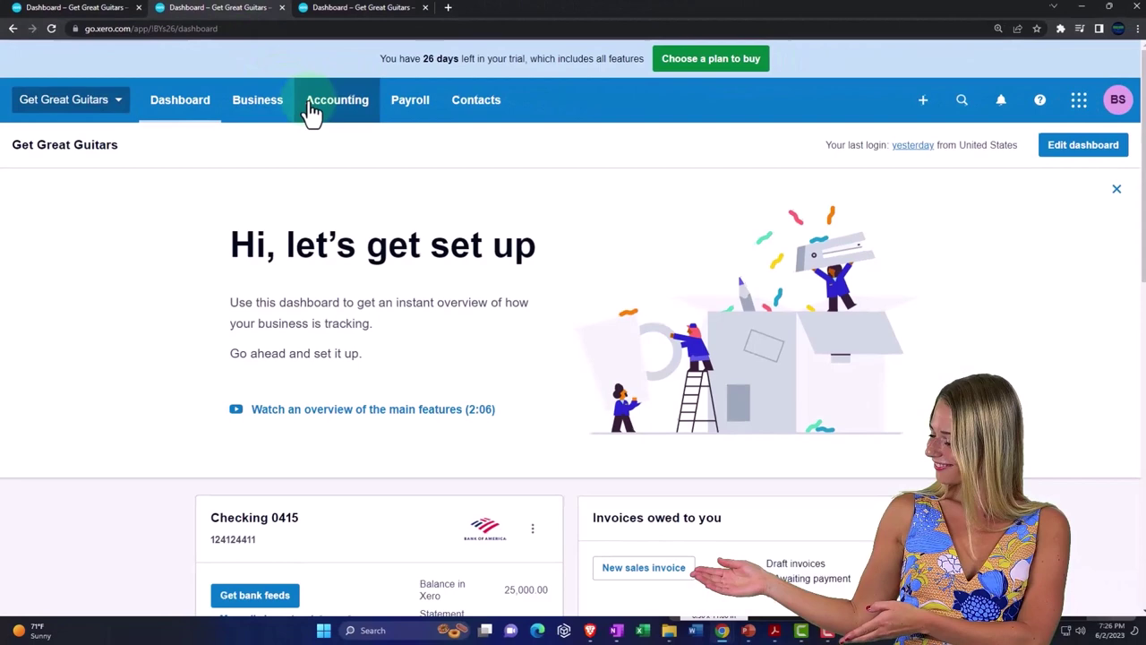
- Open the Balance Sheet report in the second tab and the Accounting reports list in the third
left_click(313, 107)
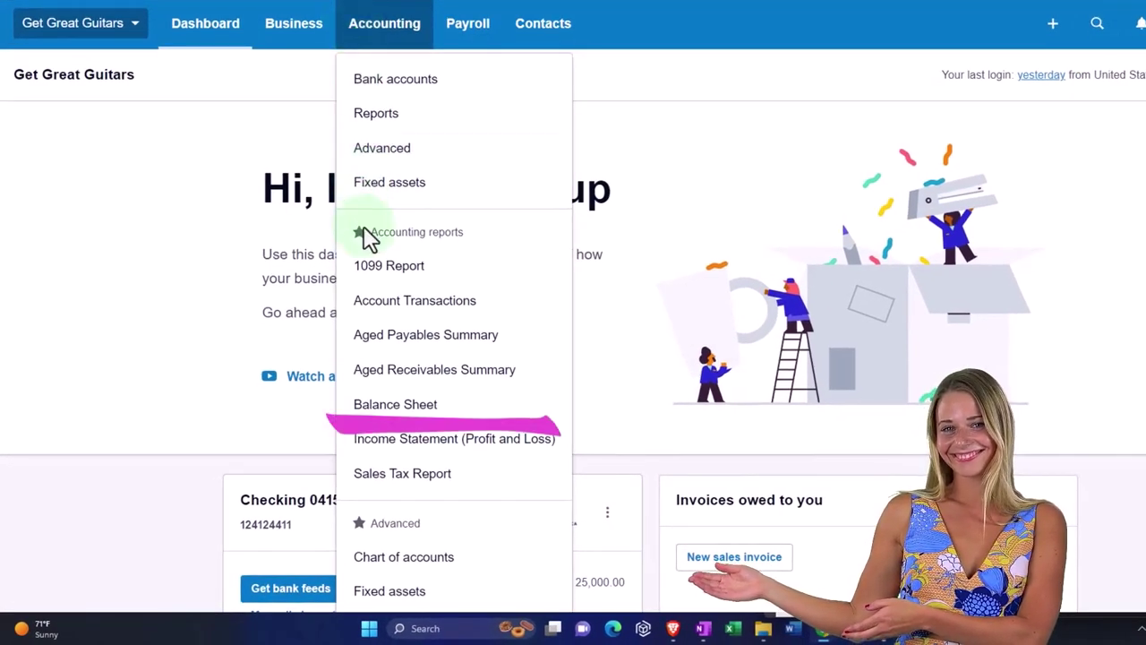
left_click(379, 404)
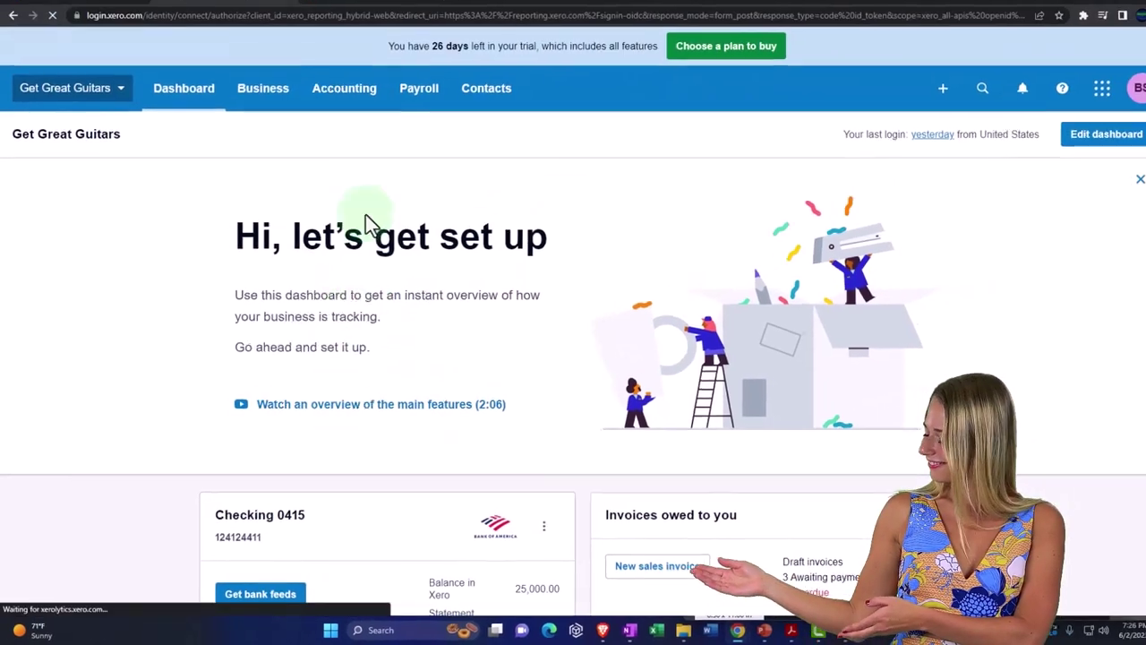
left_click(362, 12)
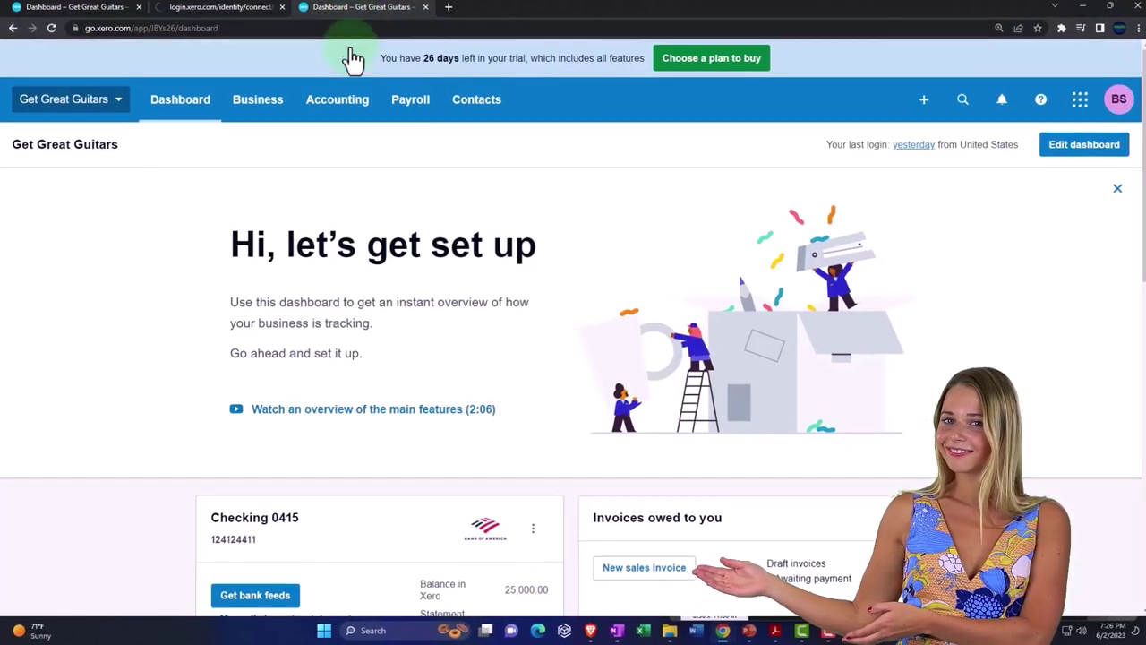
left_click(336, 106)
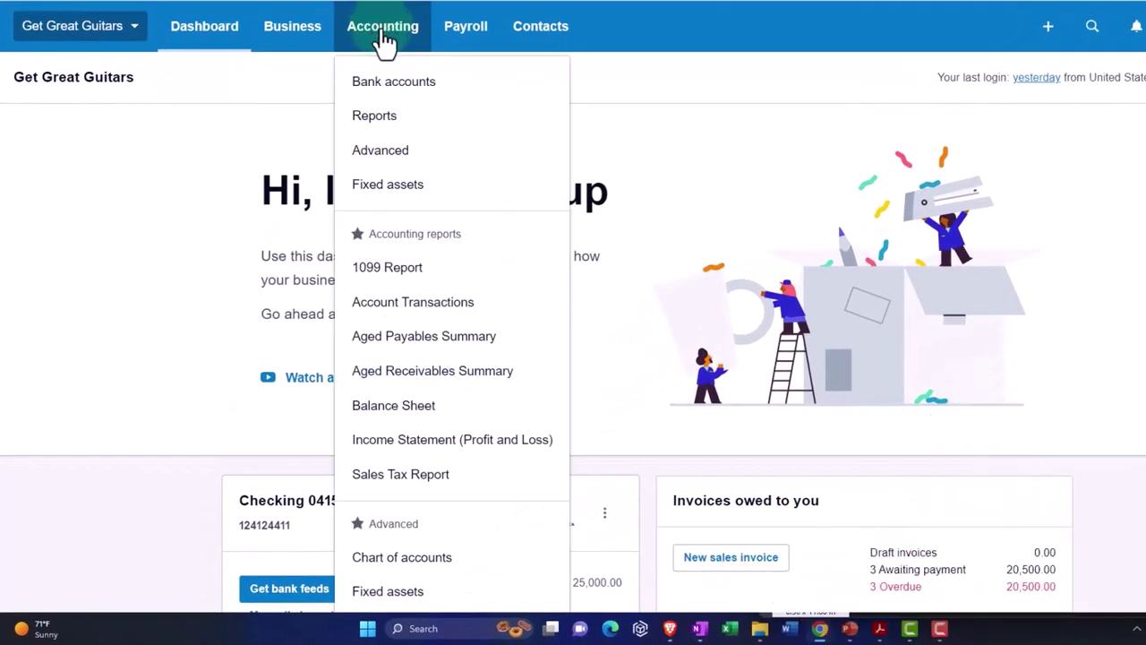
- Open the Income Statement (Profit and Loss) report for Jan 1–Dec 31, 2023 in the third tab
left_click(398, 439)
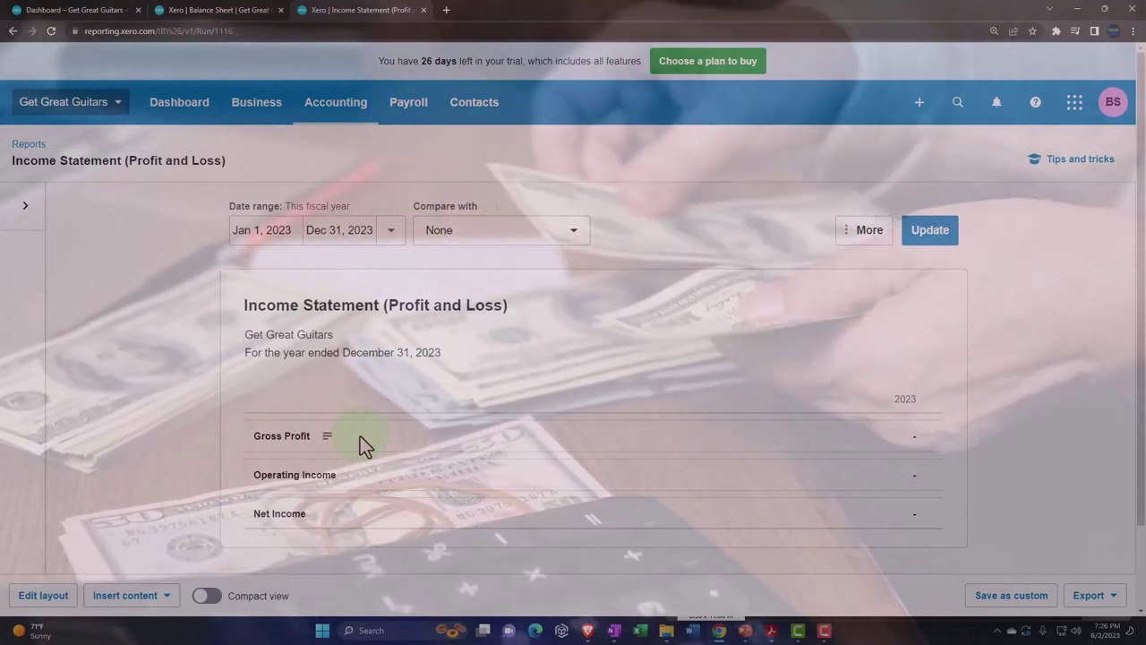
left_click(360, 436)
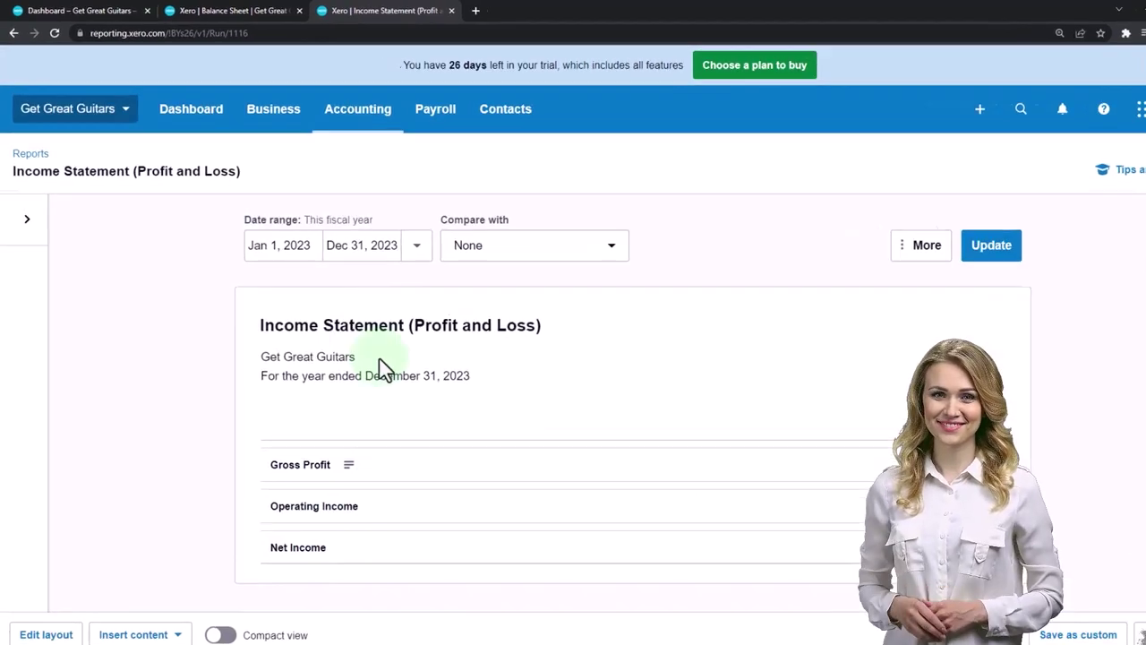
- Switch to the Balance Sheet, zoom it to 150%, and review the Dec 31, 2022 figures
left_click(210, 11)
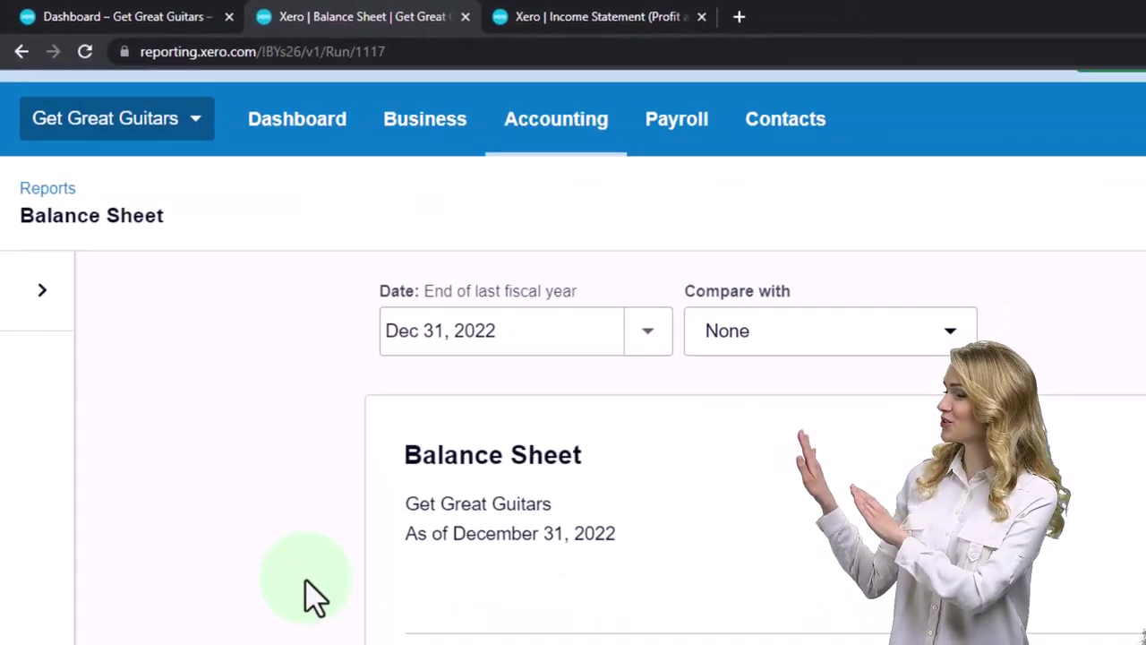
scroll(225, 435, "down", 2)
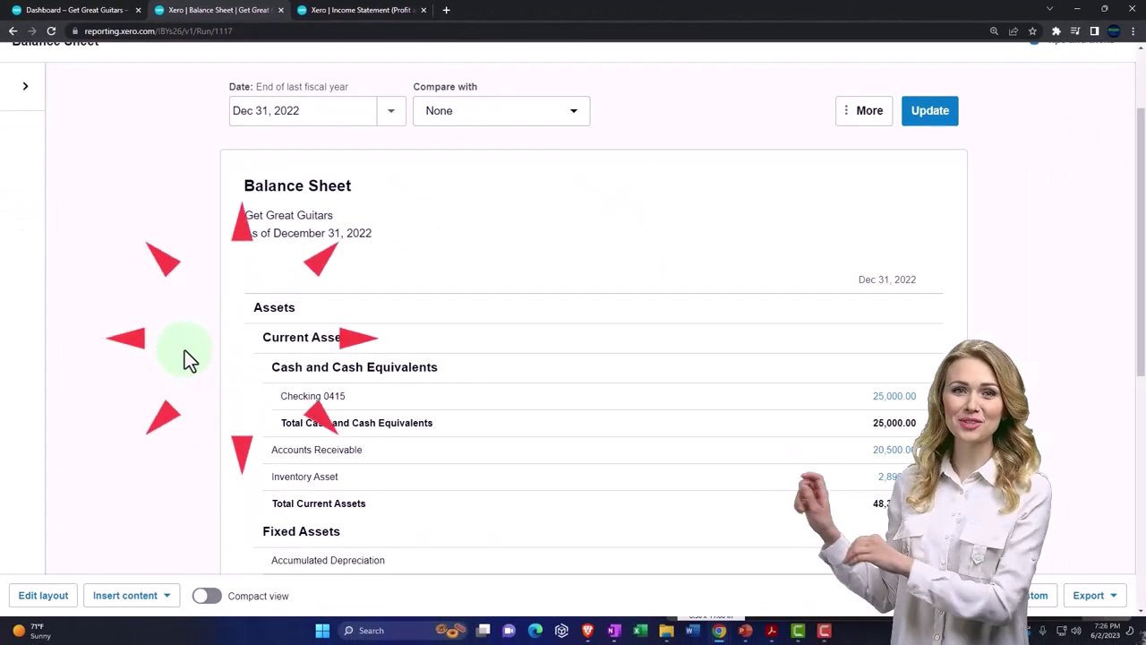
key("ctrl+plus")
key("ctrl+plus")
key("ctrl+plus")
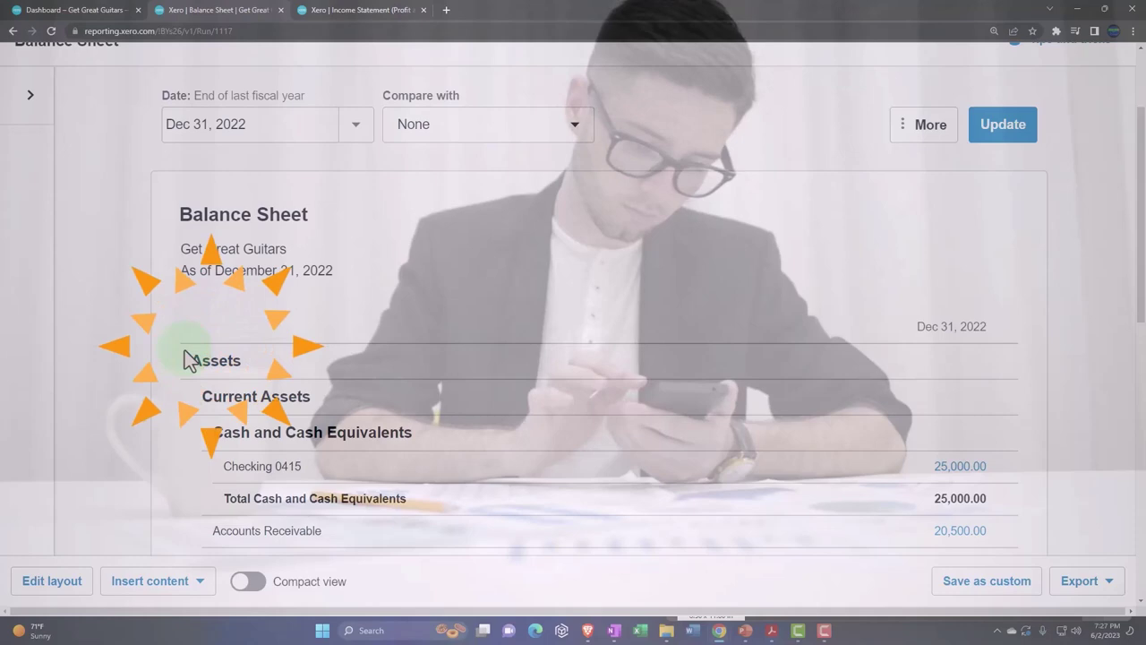
scroll(185, 351, "down", 2)
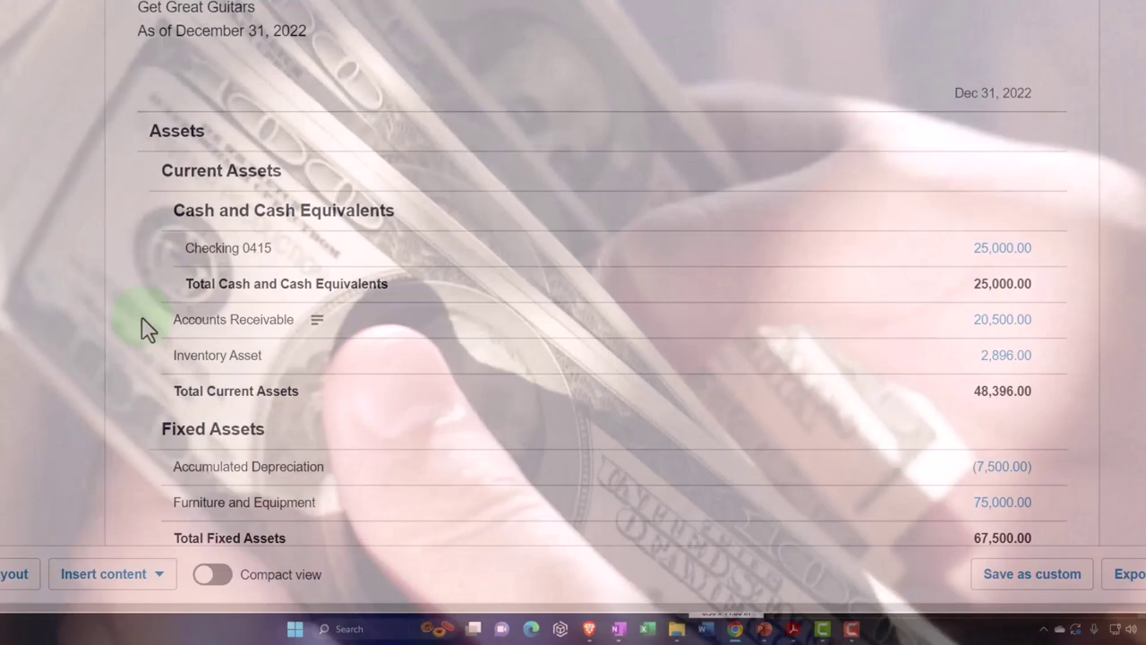
scroll(146, 328, "up", 3)
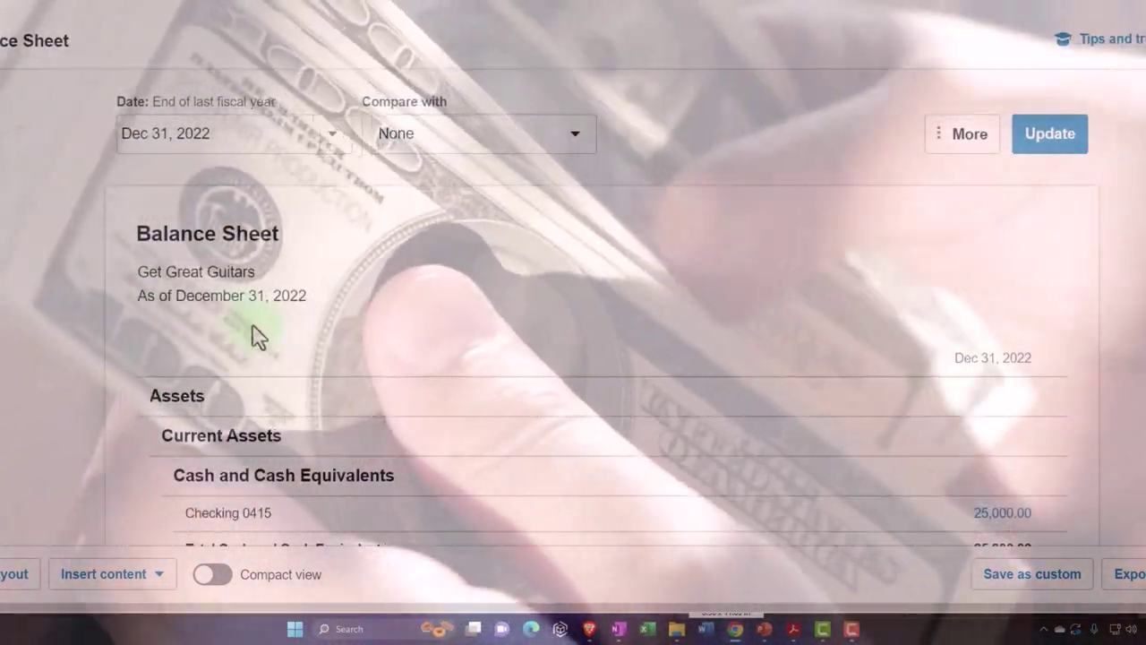
left_click(257, 336)
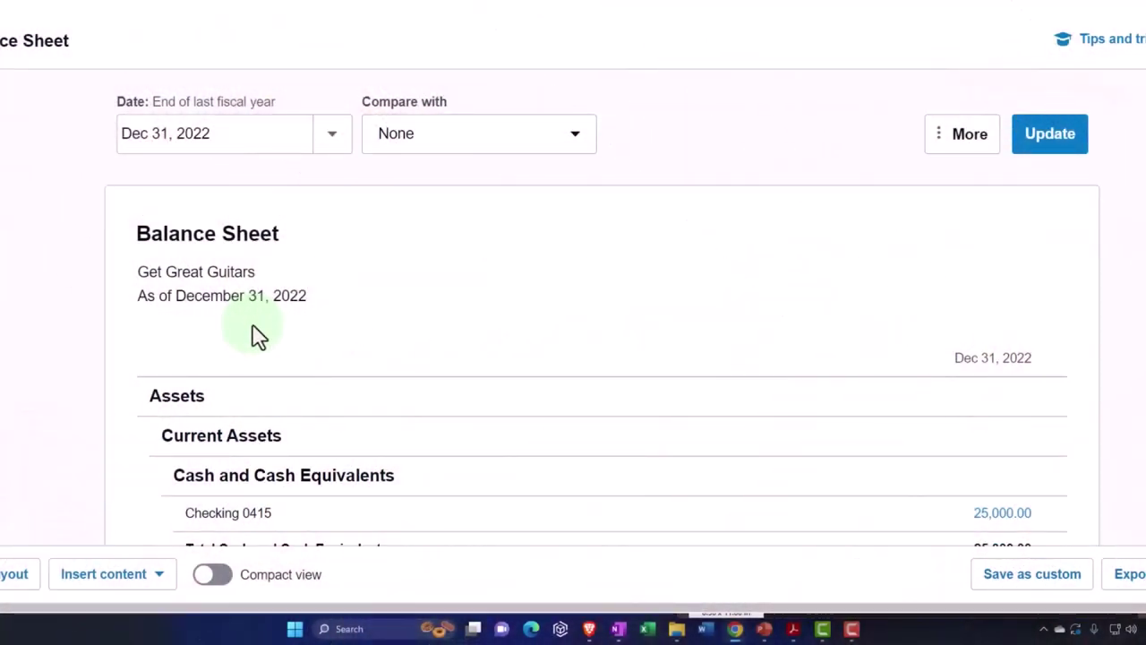
scroll(258, 336, "down", 3)
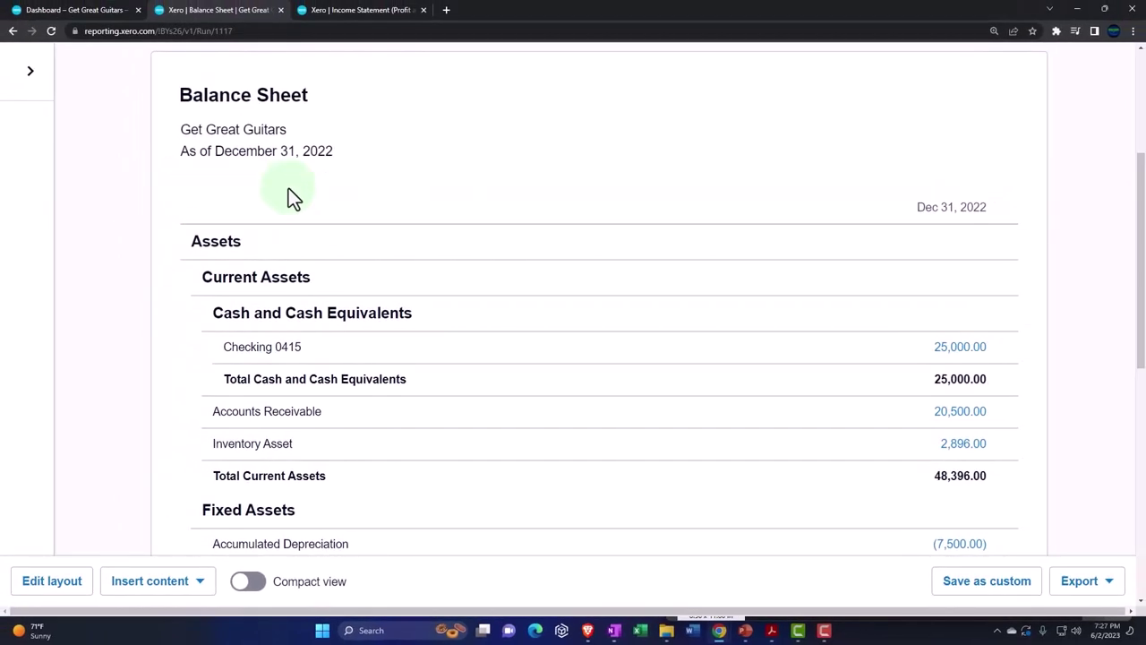
scroll(289, 195, "up", 2)
- Update the Balance Sheet to End of last month (May 31, 2023), which balances at 115,896.00
left_click(349, 194)
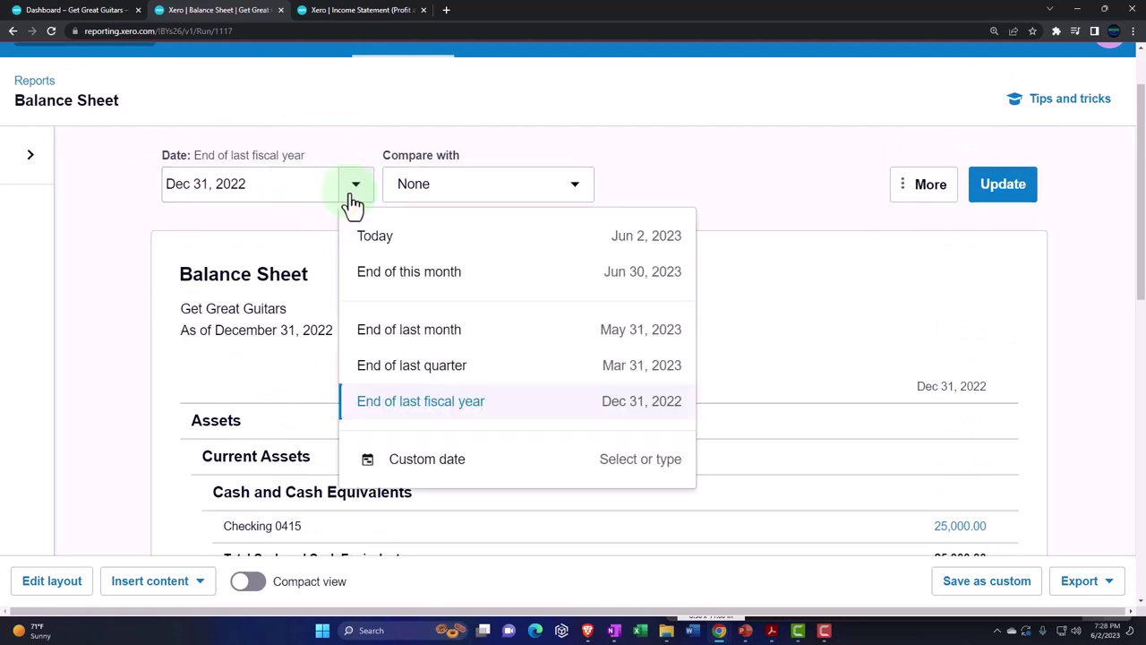
left_click(374, 343)
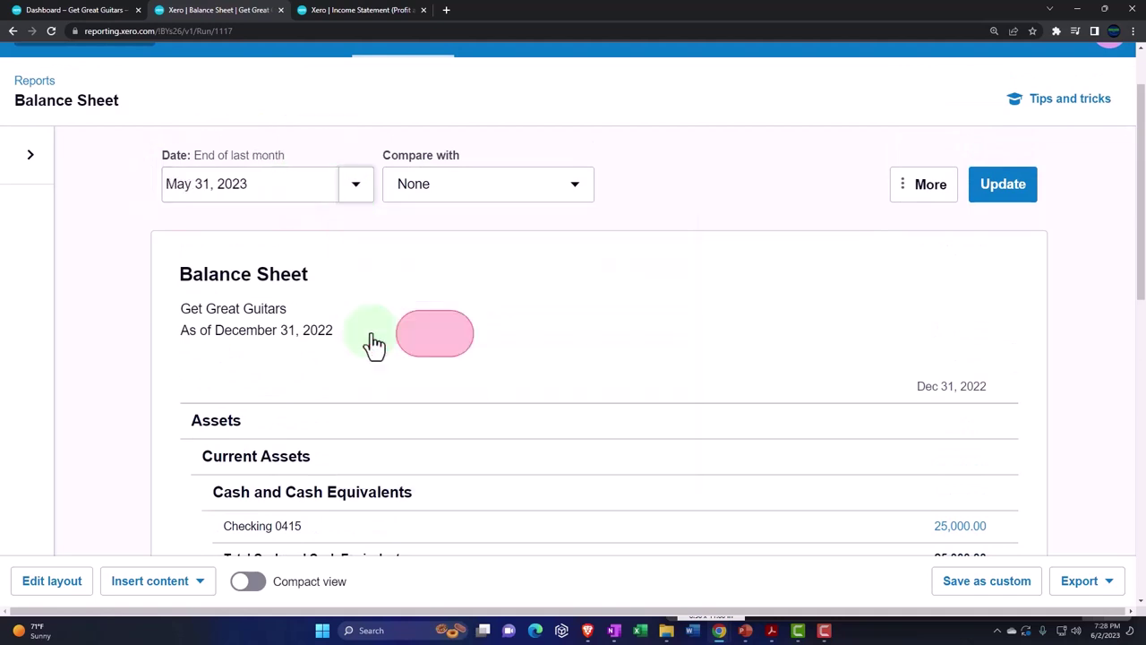
left_click(994, 202)
scroll(682, 358, "down", 1)
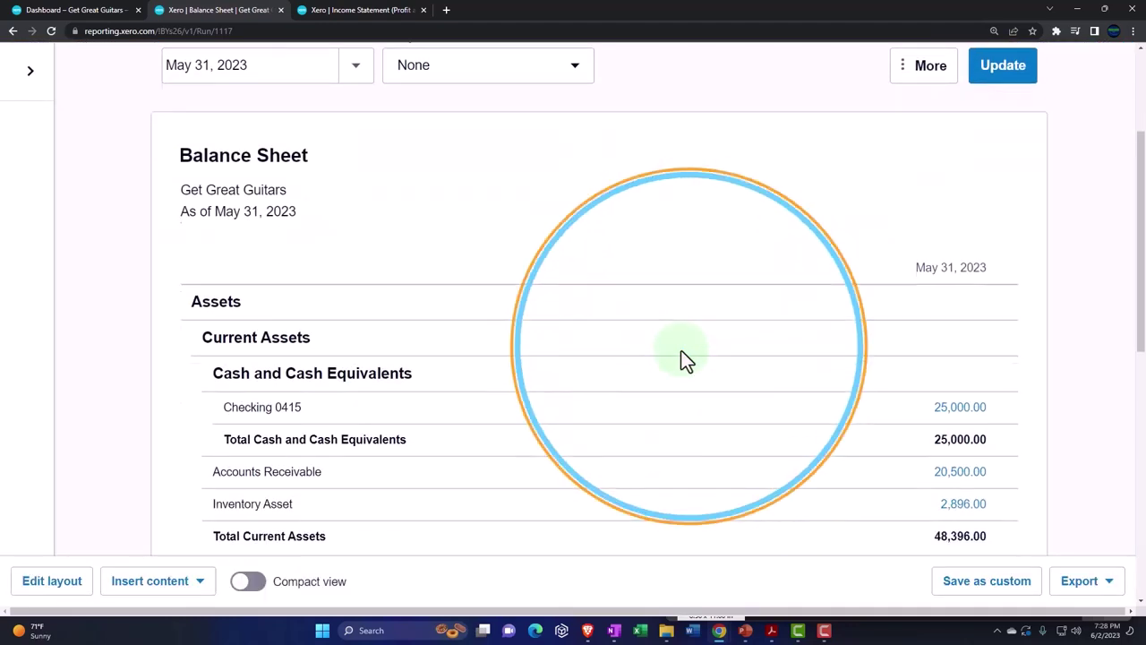
scroll(683, 358, "down", 4)
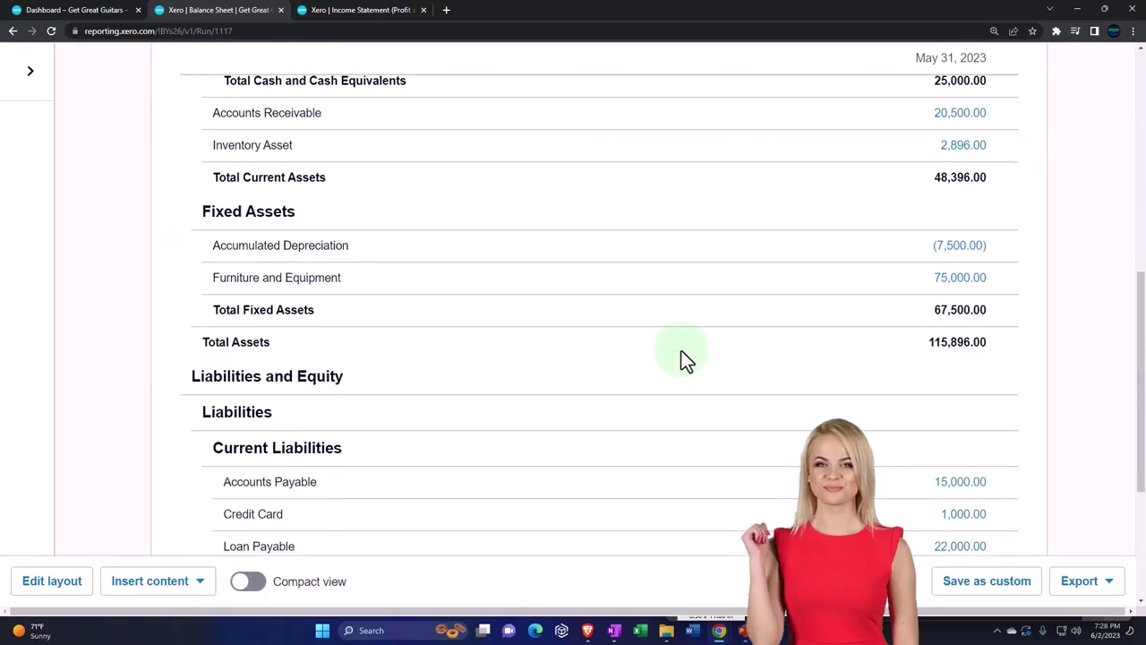
scroll(682, 358, "down", 3)
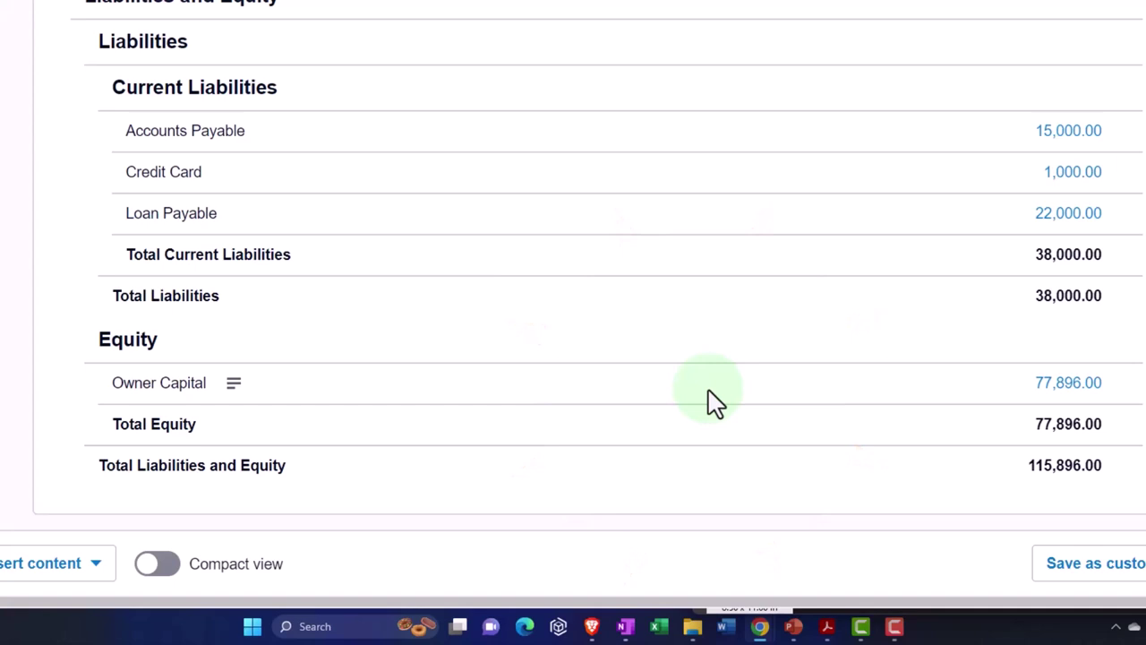
scroll(713, 401, "up", 10)
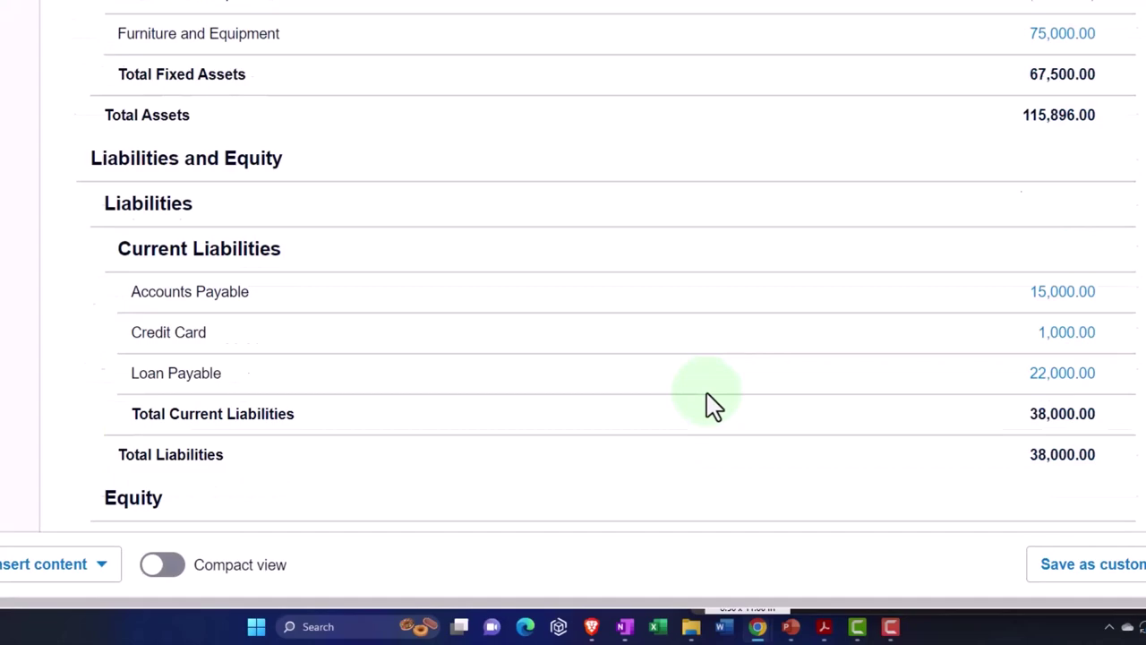
left_click(357, 20)
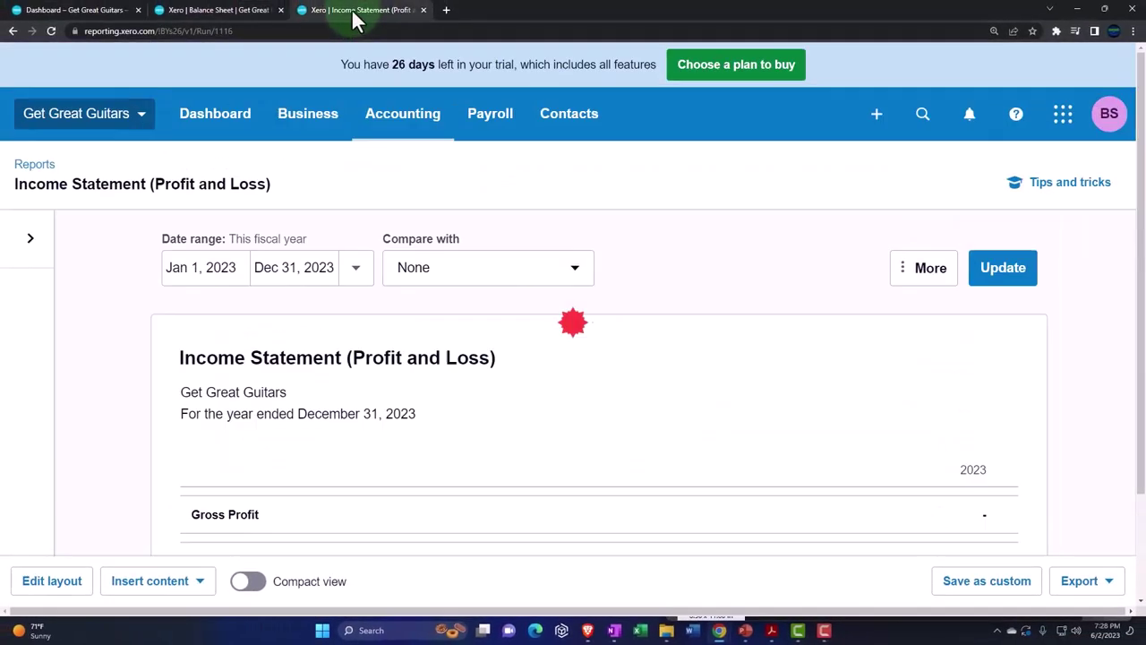
- Update the Income Statement to Last fiscal year to review the 2022 figures
left_click(358, 273)
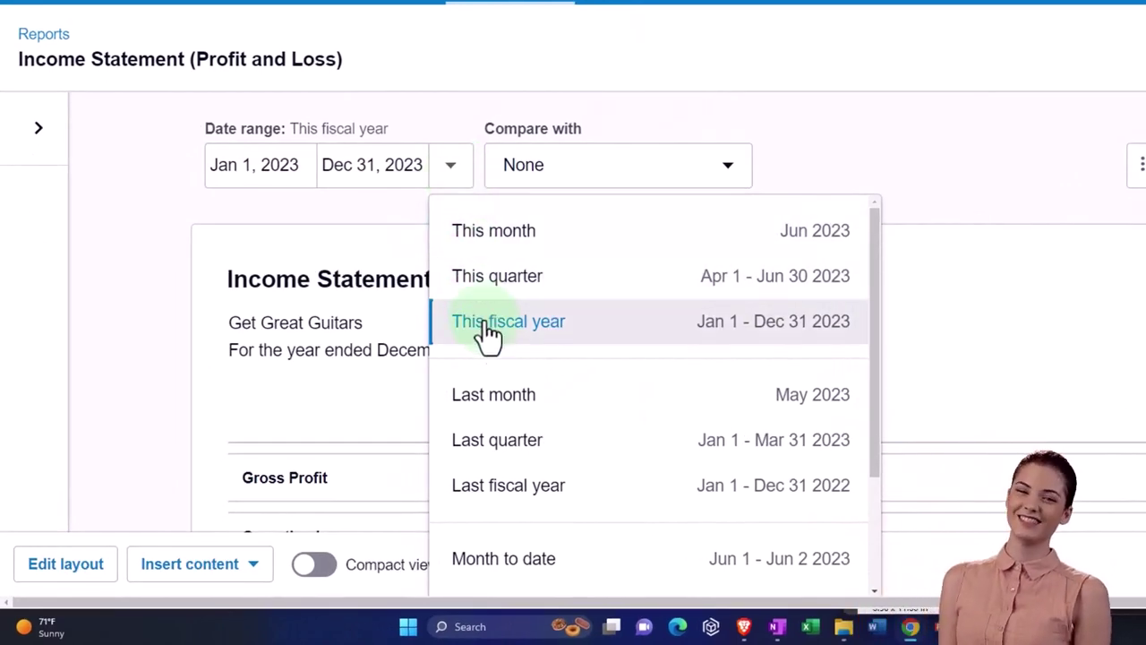
scroll(535, 428, "down", 1)
left_click(535, 422)
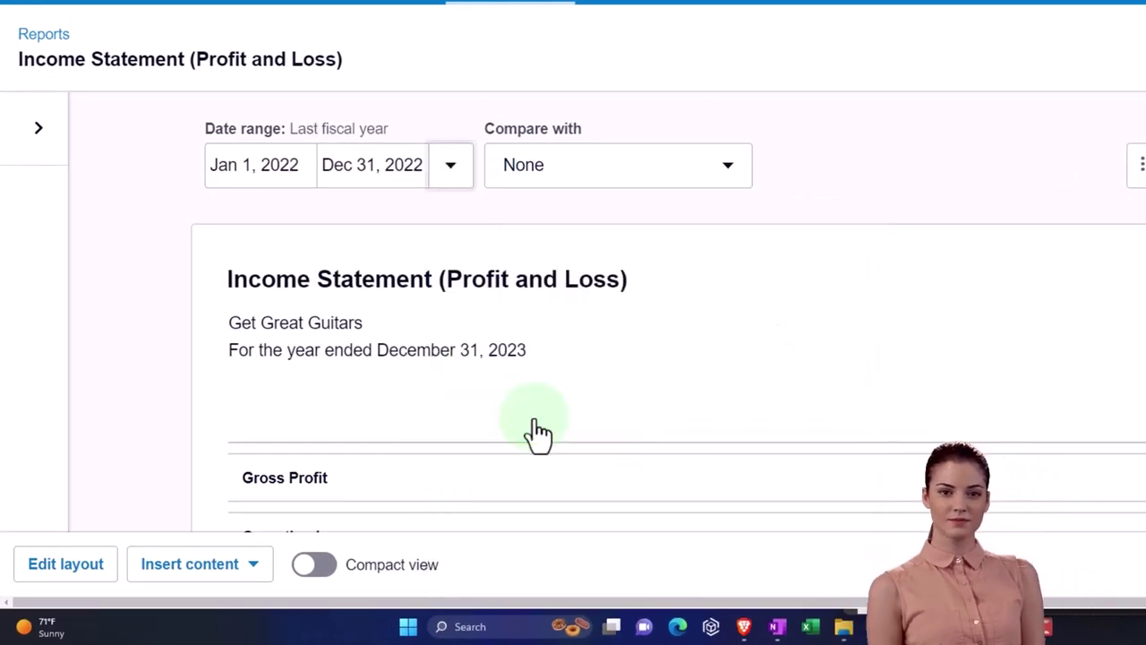
left_click(1145, 172)
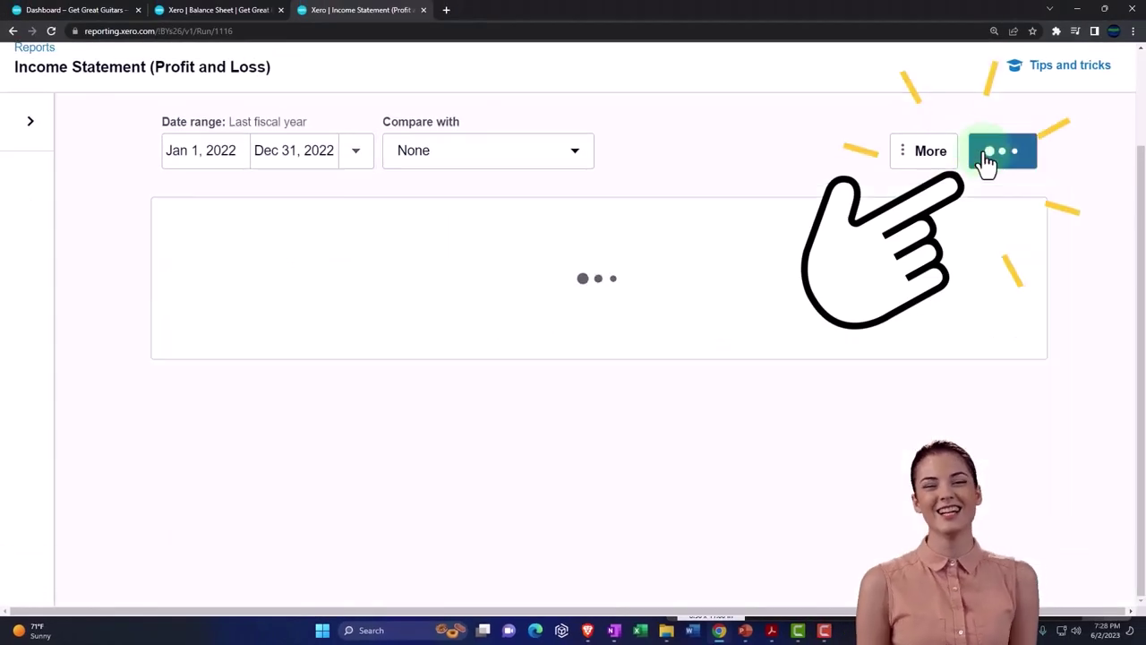
scroll(813, 376, "down", 1)
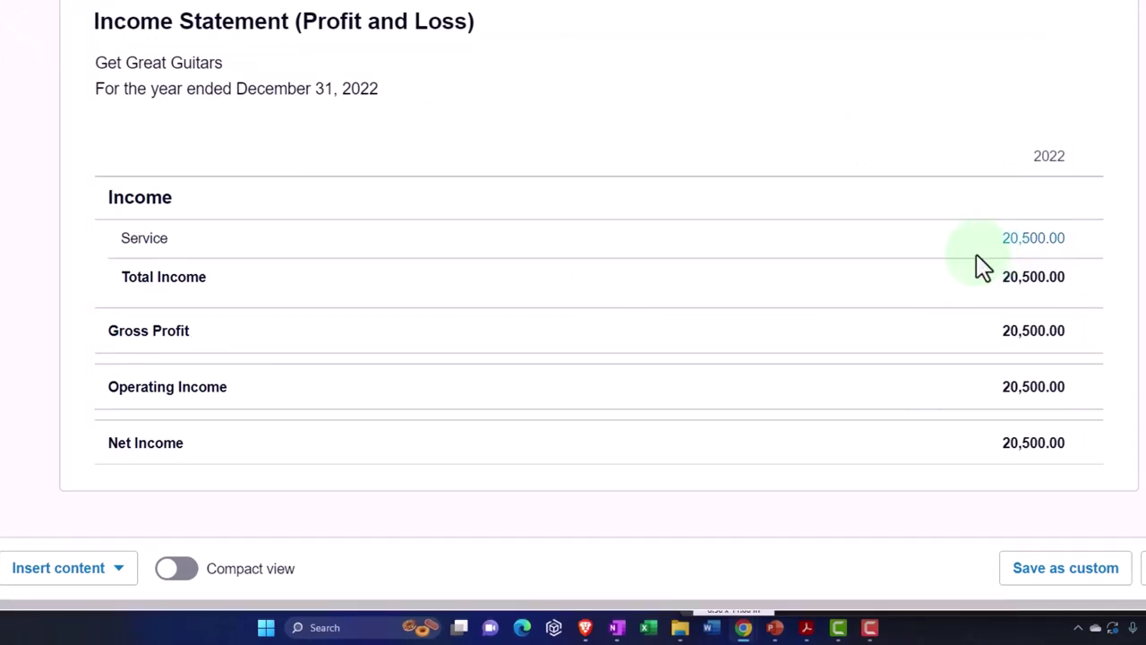
scroll(476, 353, "up", 3)
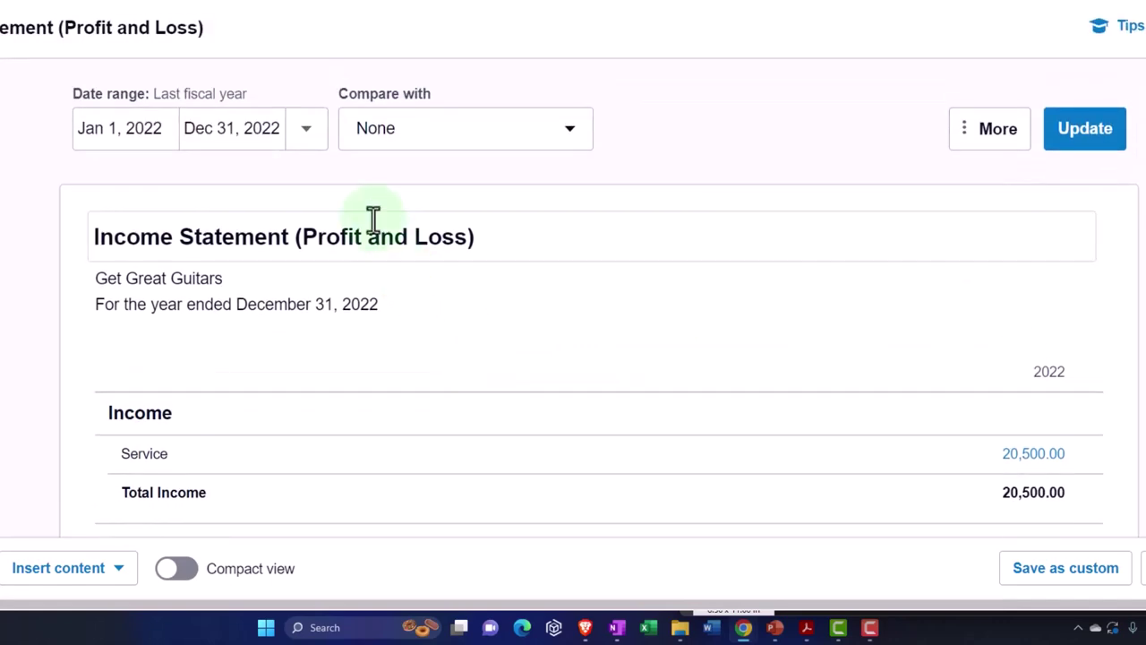
- Reset the Income Statement to This fiscal year (2023) and return to the Balance Sheet
left_click(315, 139)
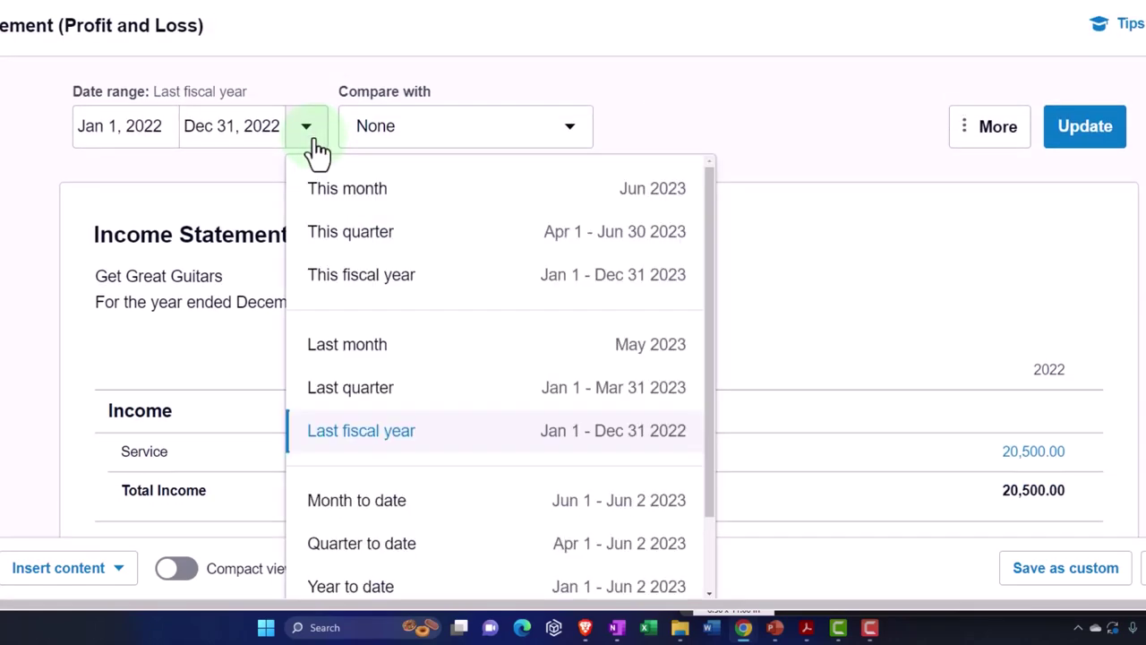
left_click(328, 274)
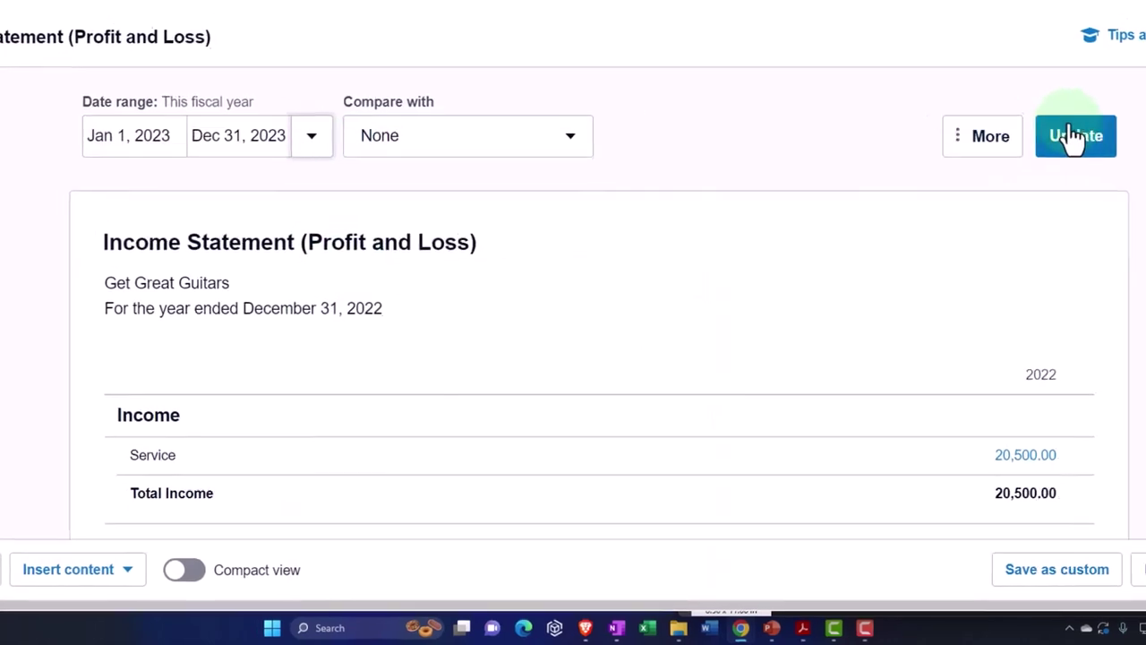
left_click(1074, 136)
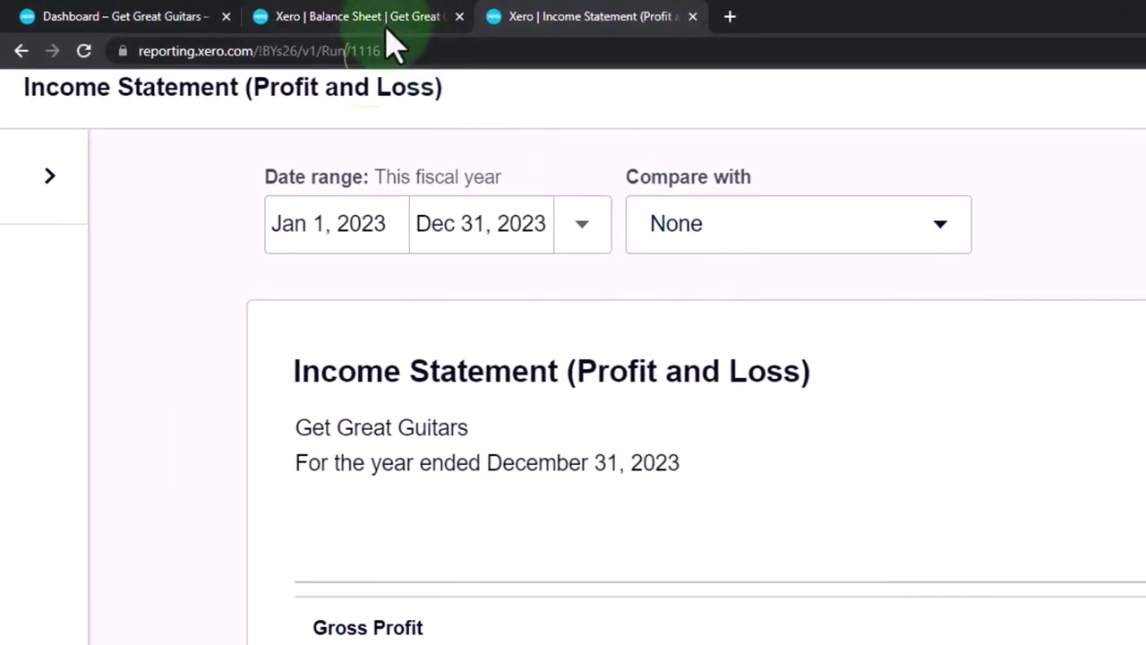
left_click(394, 36)
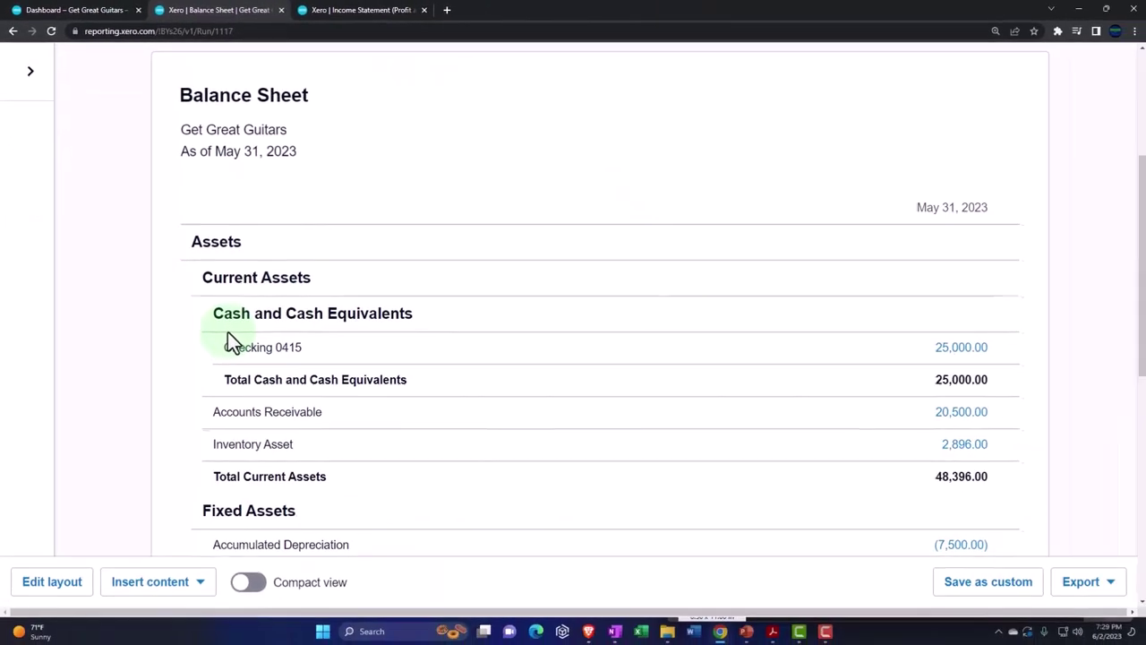